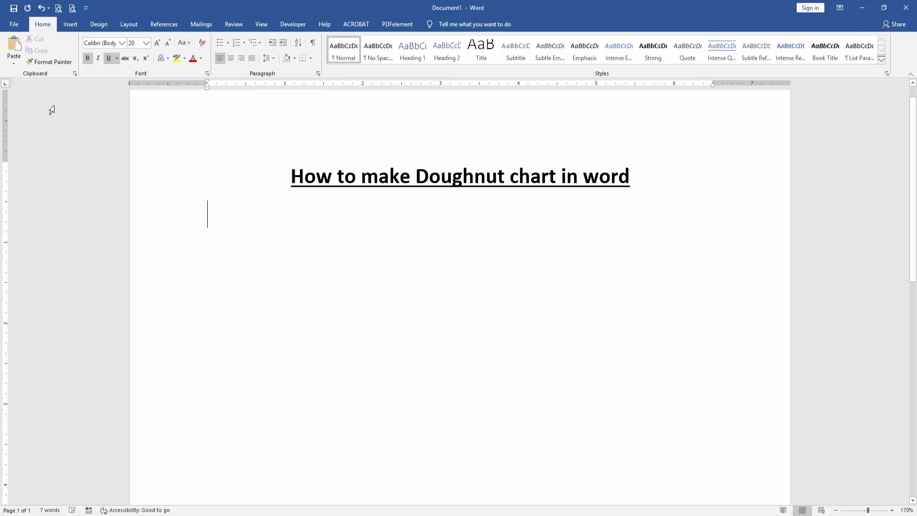
# - Insert a Pie-family Doughnut chart below the heading
pyautogui.click(68, 25)
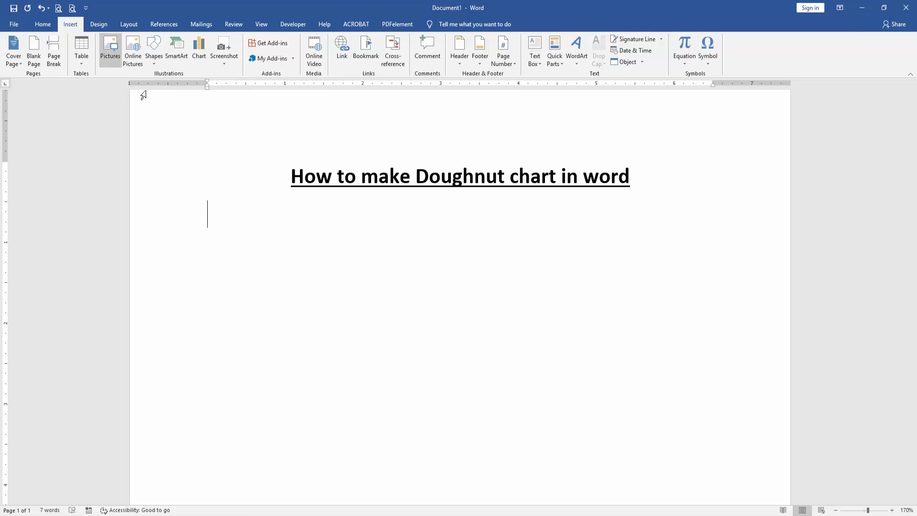
pyautogui.click(198, 45)
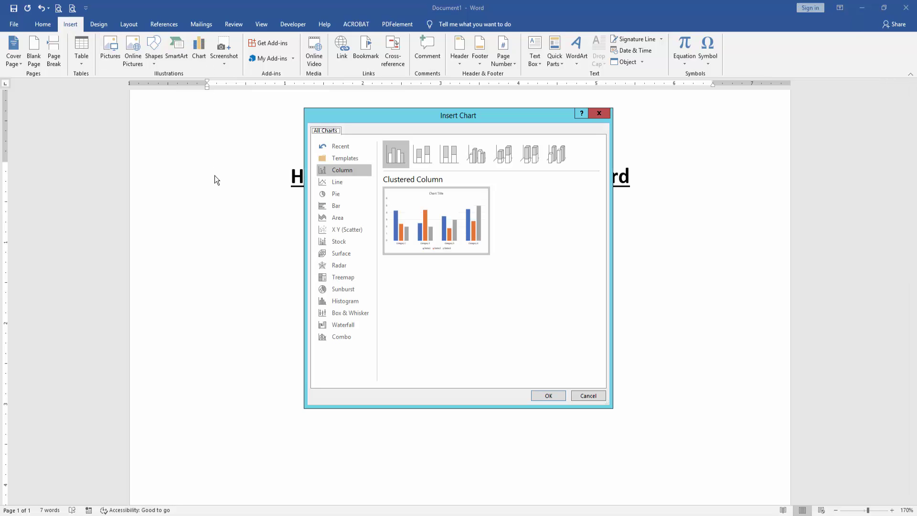
pyautogui.click(332, 195)
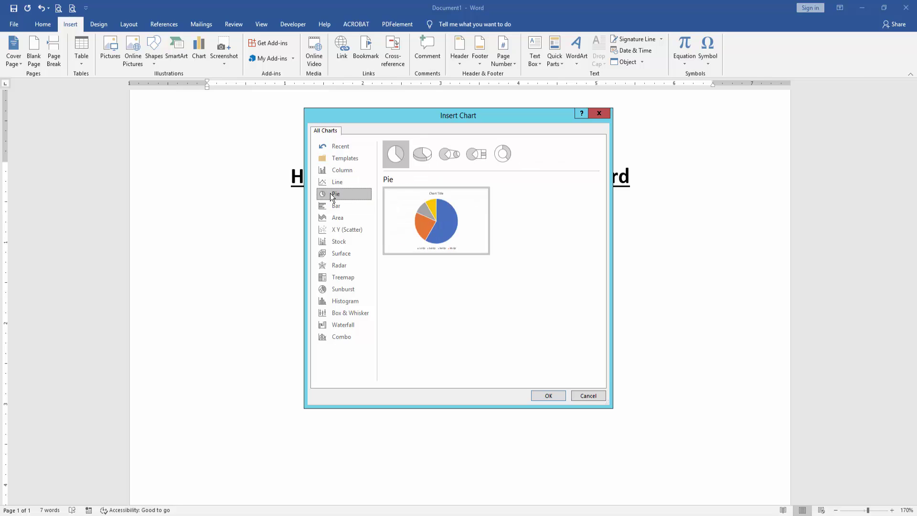
pyautogui.click(504, 155)
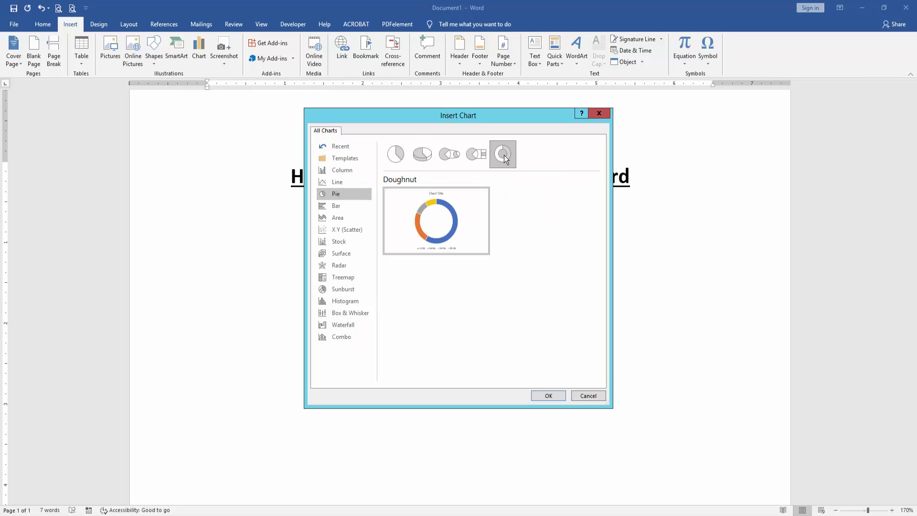
pyautogui.click(548, 395)
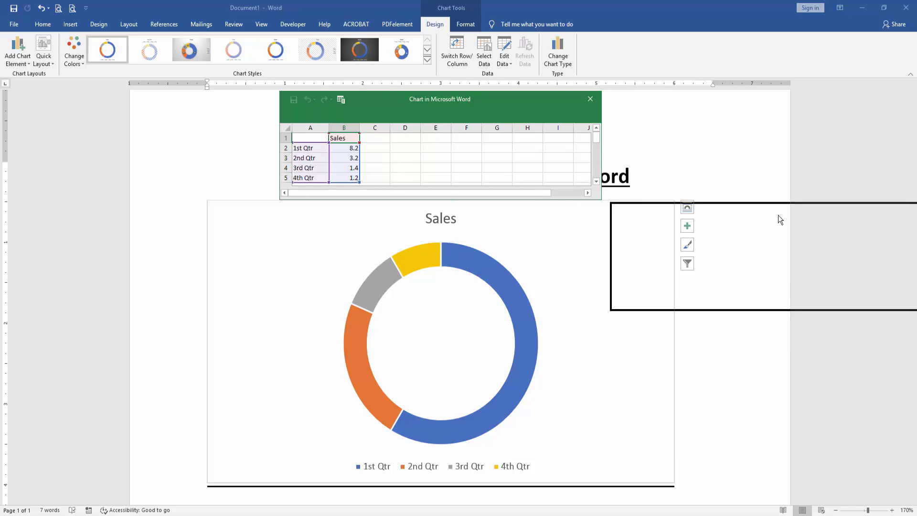
# - Move the sample data sheet aside and close it
pyautogui.moveTo(416, 99); pyautogui.dragTo(544, 223)
pyautogui.click(717, 229)
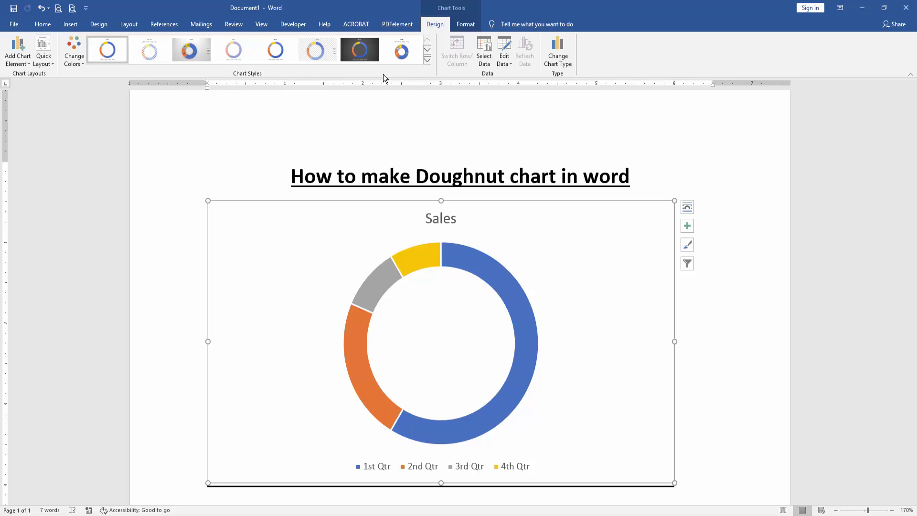
# - Apply chart Style 3 for grey gradient, percentage labels and side legend
pyautogui.click(428, 60)
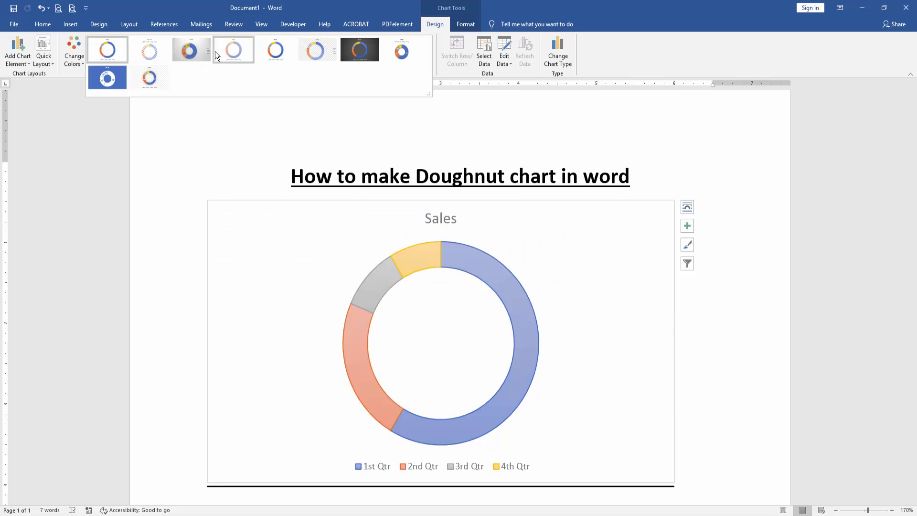
pyautogui.click(181, 53)
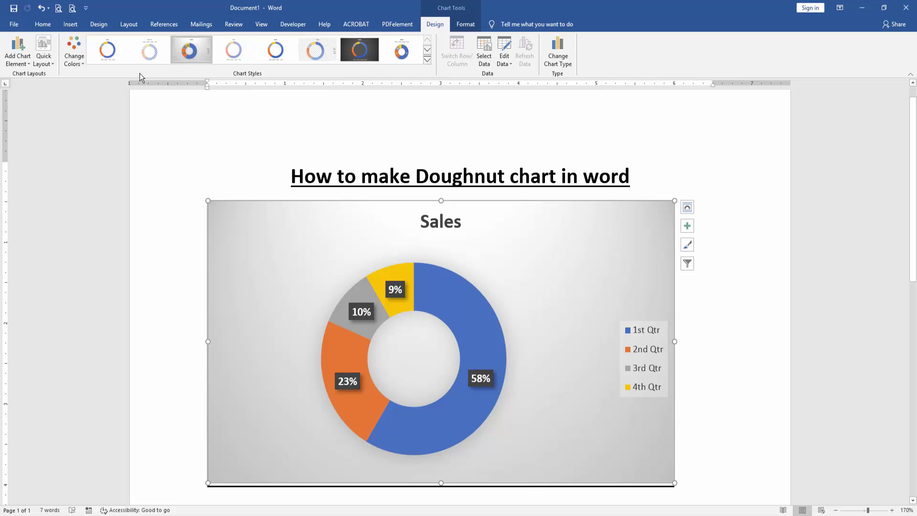
# - Apply the orange Monochromatic colour palette to the doughnut chart
pyautogui.click(75, 59)
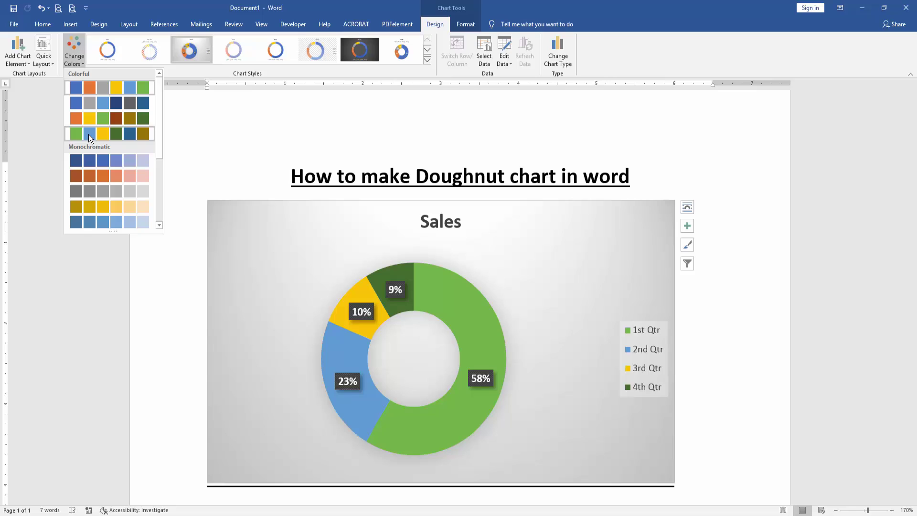
pyautogui.click(90, 177)
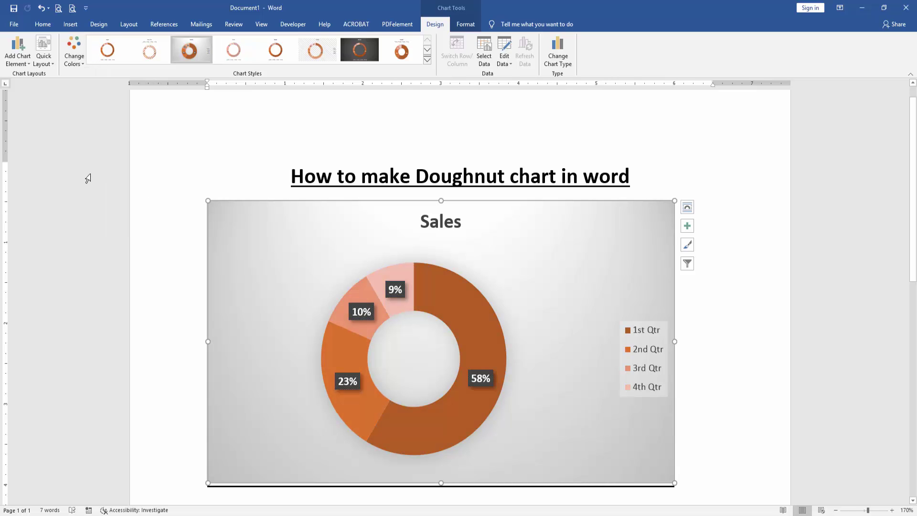
# - Apply the Quick Layout with the legend on top under the title
pyautogui.click(44, 59)
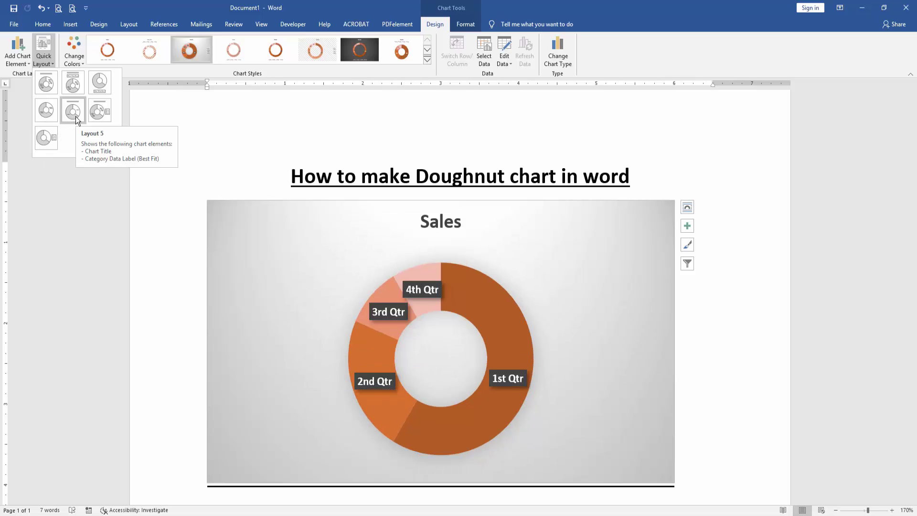
pyautogui.click(72, 84)
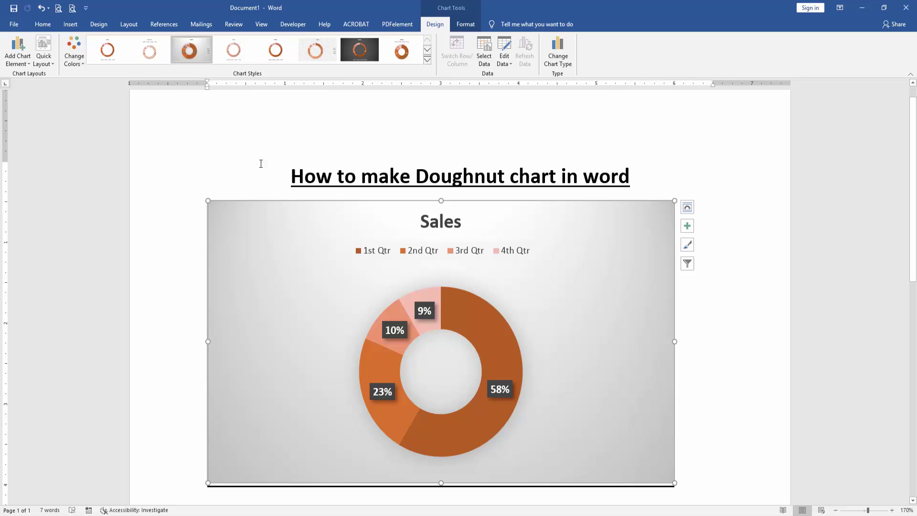
# - Deselect the chart by clicking elsewhere on the page
pyautogui.click(725, 251)
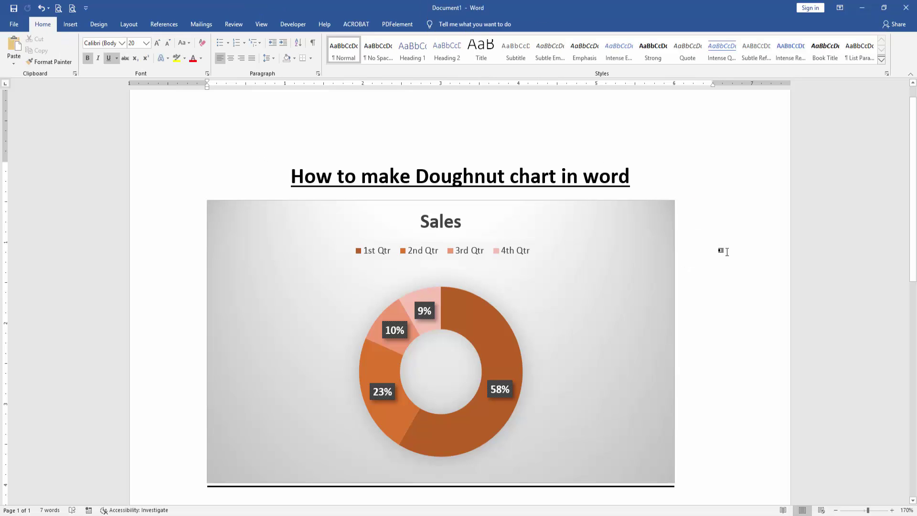